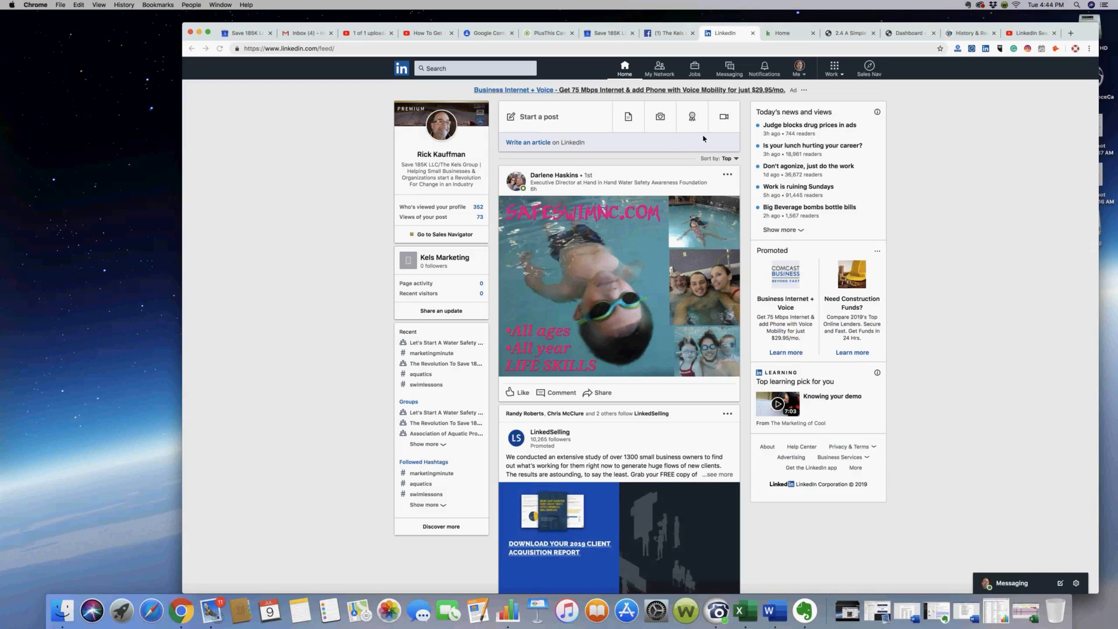
Open the LinkedIn account's Settings & Privacy page and go to the section on how LinkedIn uses your data
left_click(803, 76)
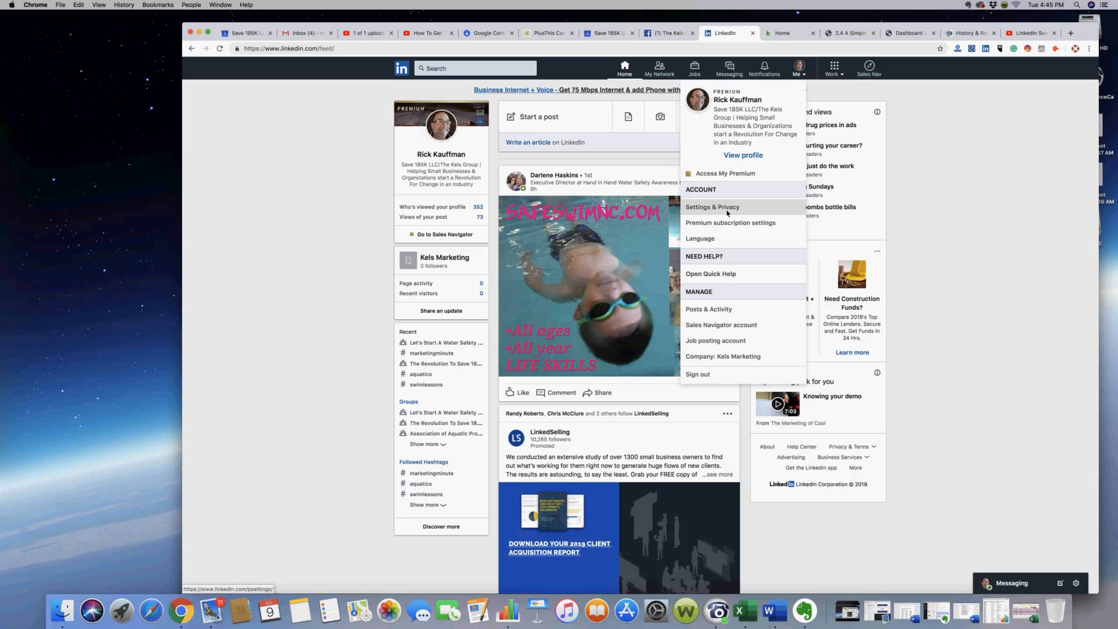
left_click(791, 251)
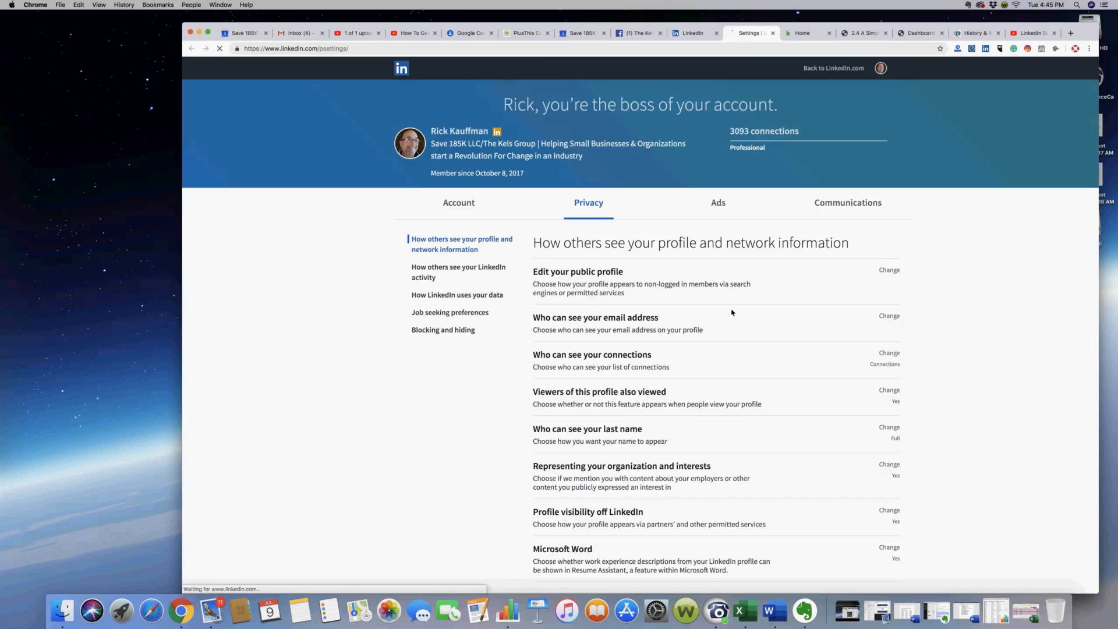
scroll(762, 369, "down", 7)
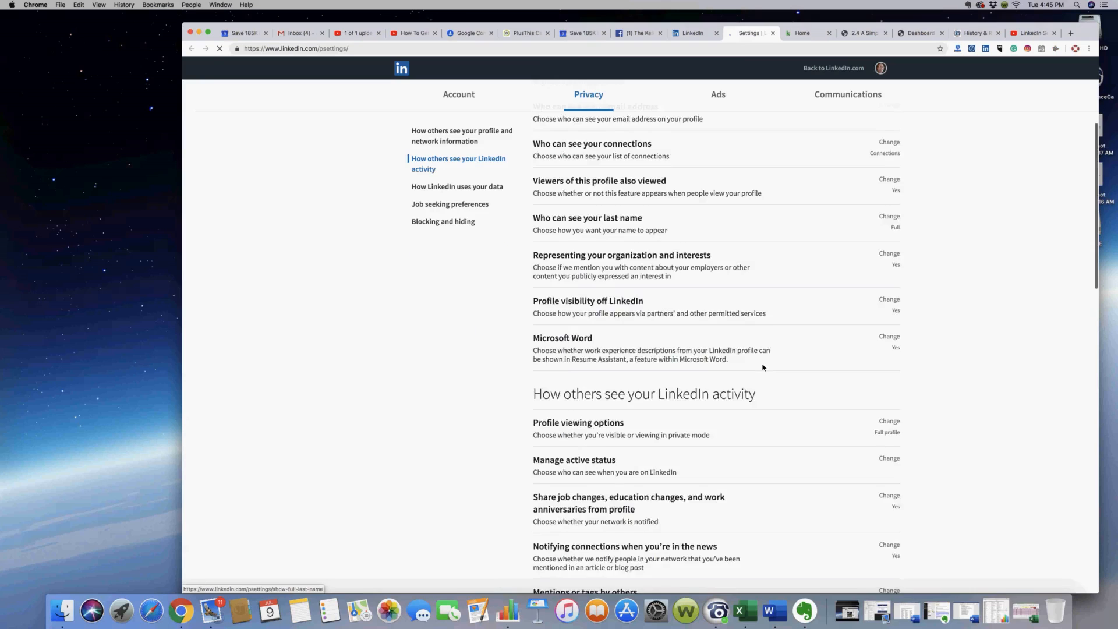
scroll(763, 367, "down", 4)
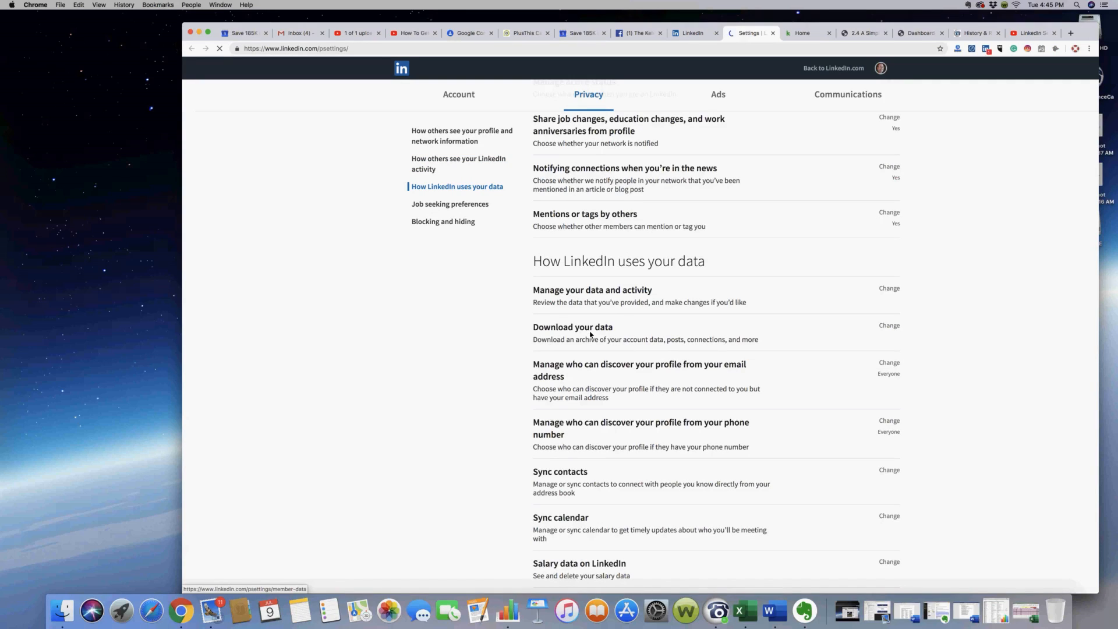
Expand Download your data and pick only the Connections data file for the archive
left_click(592, 337)
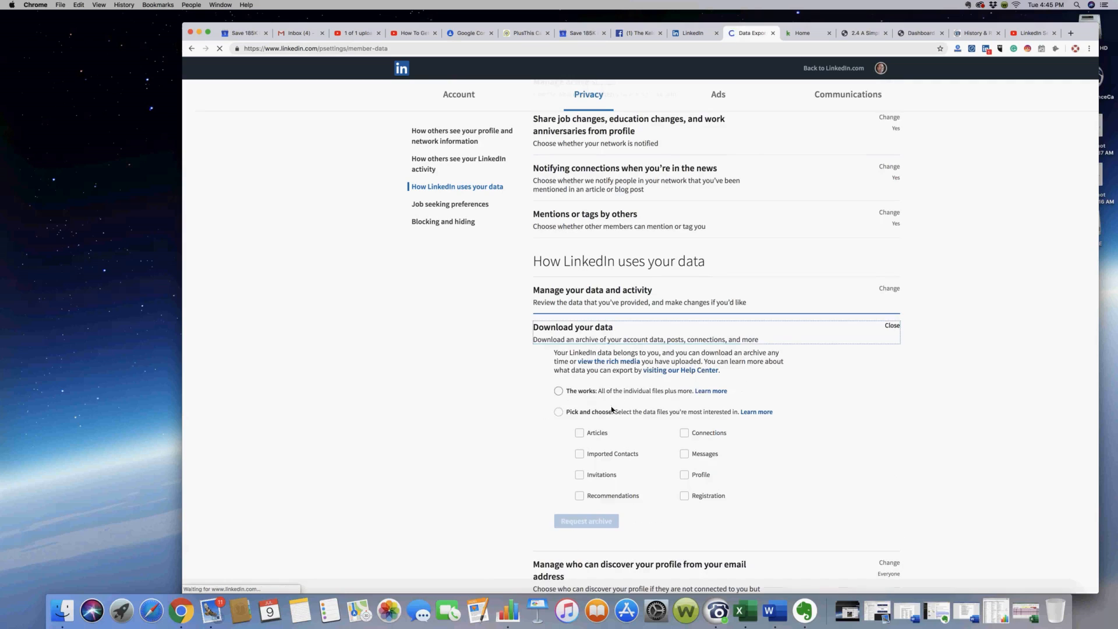
left_click(559, 412)
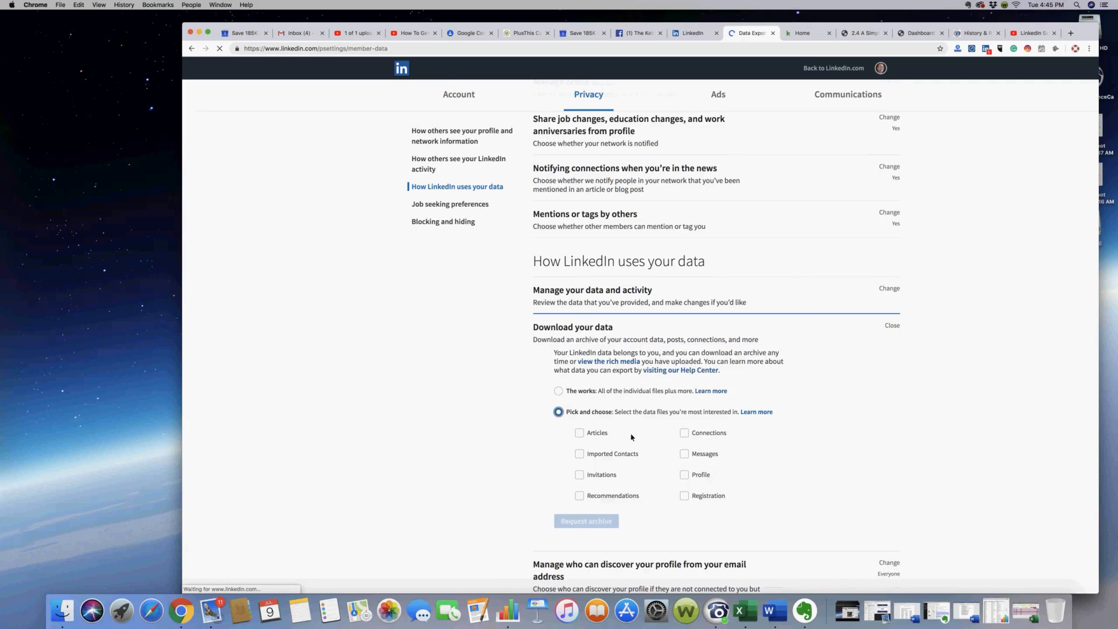
left_click(685, 434)
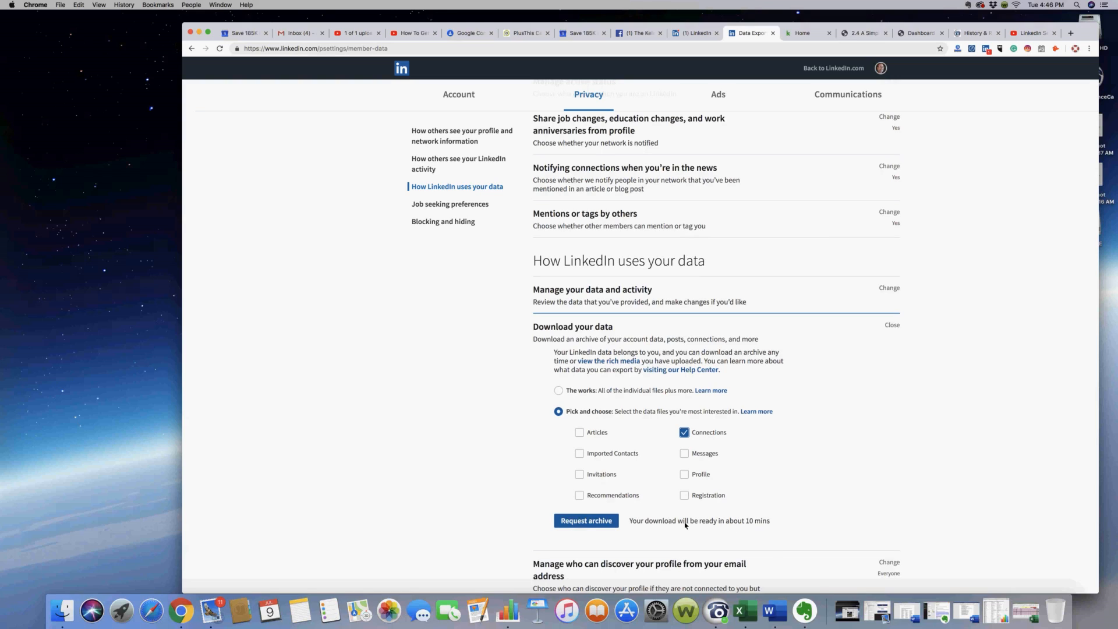
Switch to the exported Connections spreadsheet in Numbers and review its columns from First Name through Connected On
left_click(996, 611)
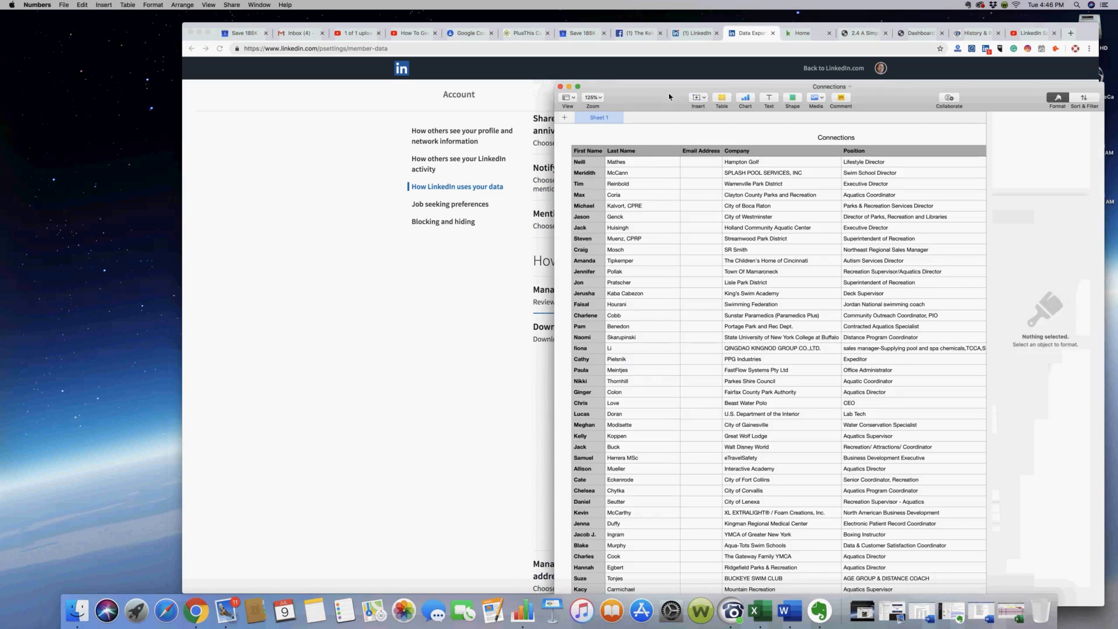
left_click_drag(628, 69, 631, 68)
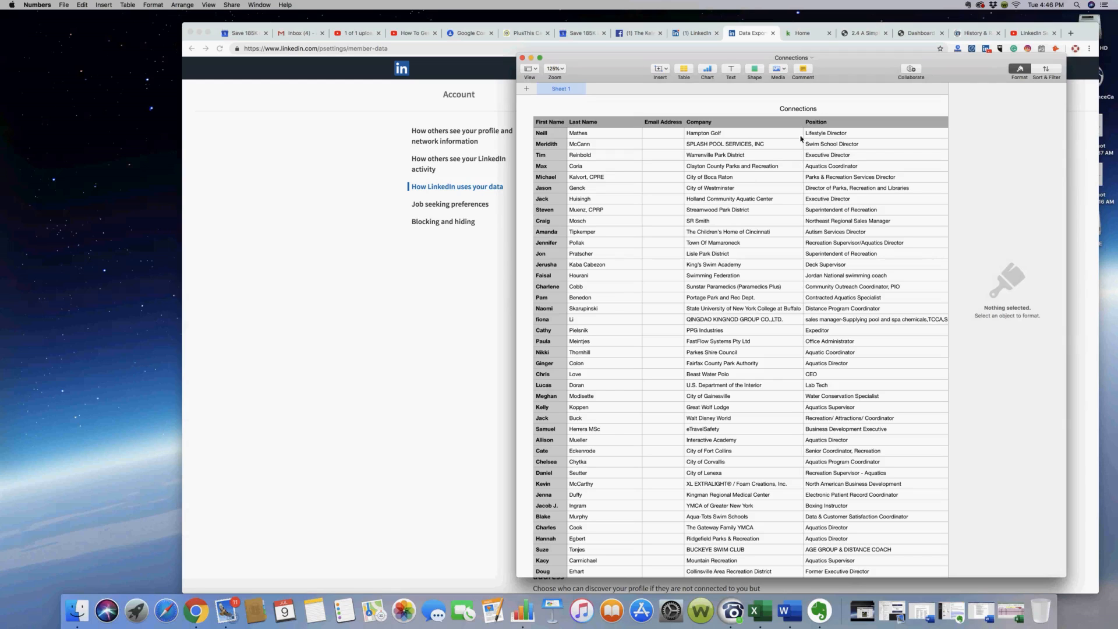
scroll(889, 173, "right", 2)
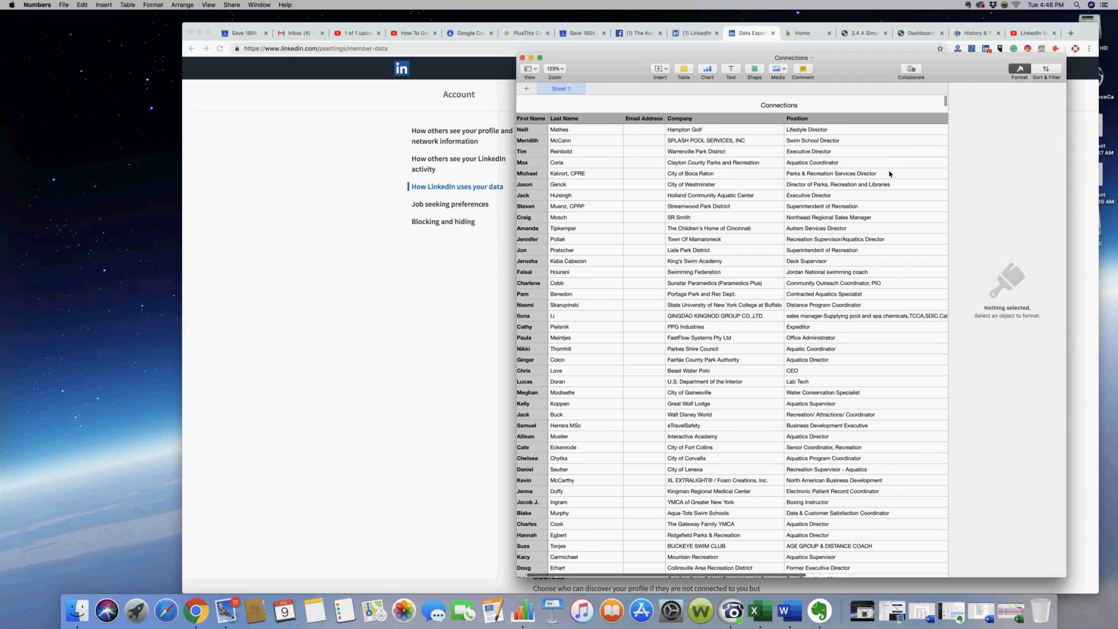
scroll(883, 174, "right", 10)
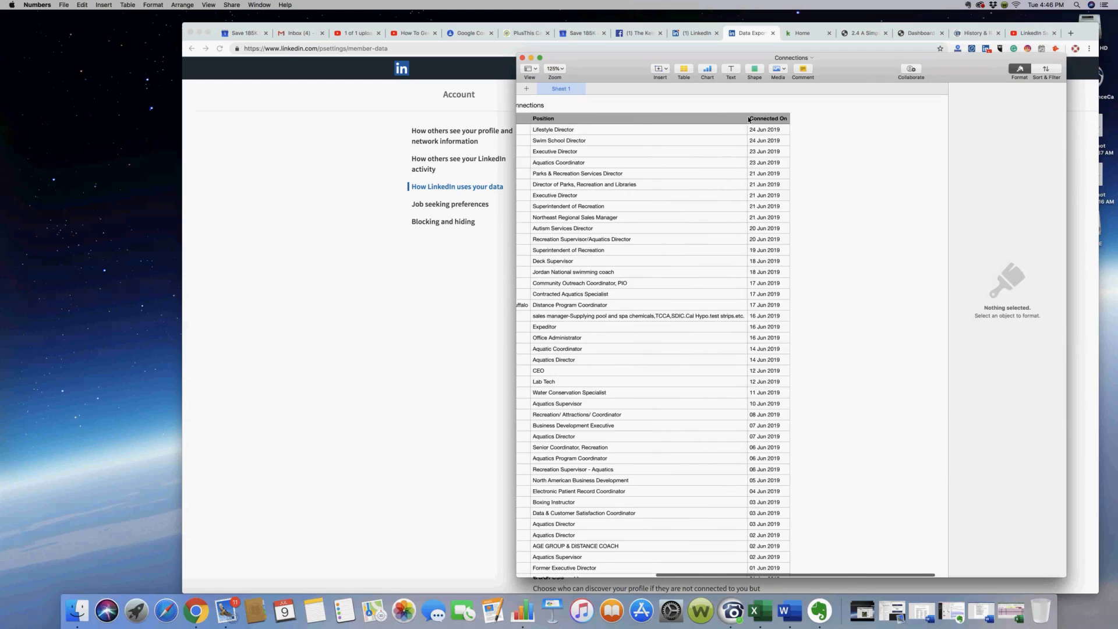
scroll(682, 183, "left", 8)
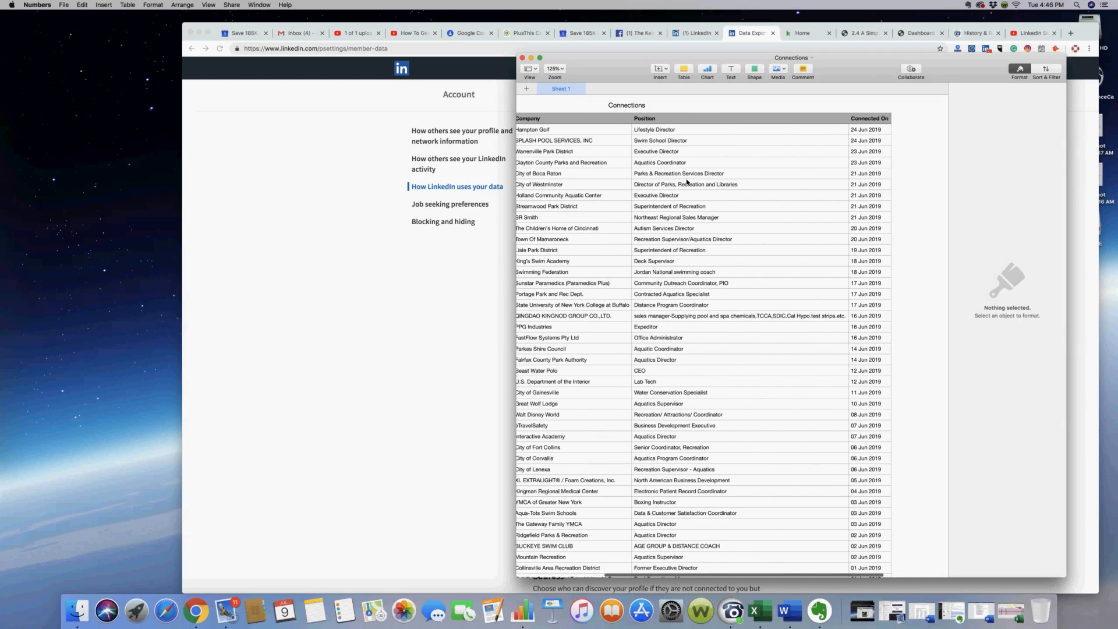
scroll(687, 182, "left", 5)
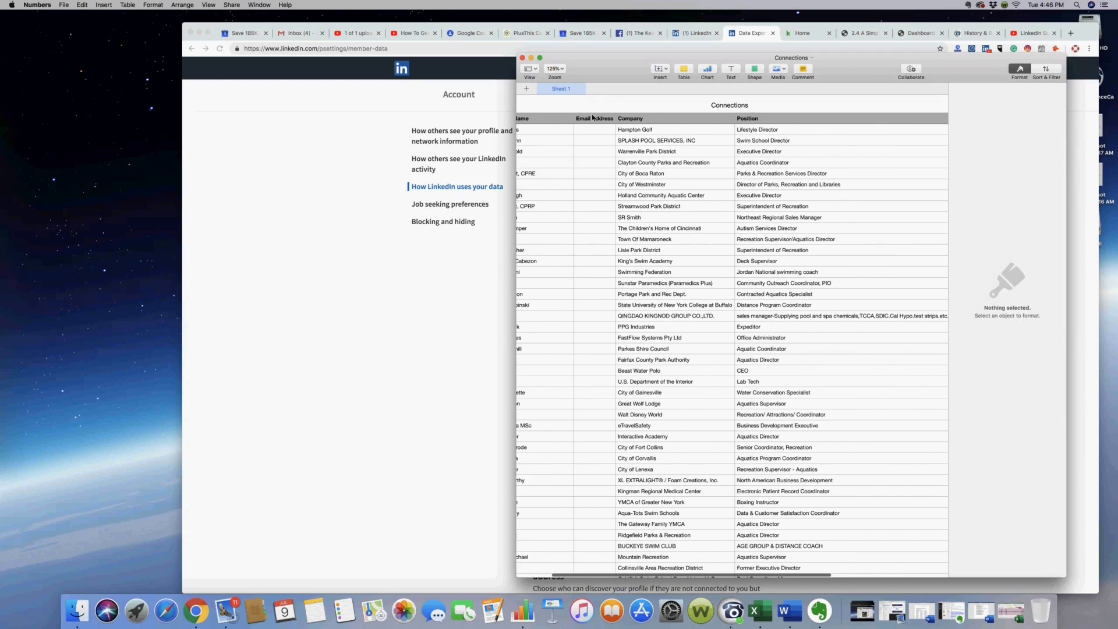
scroll(662, 248, "left", 4)
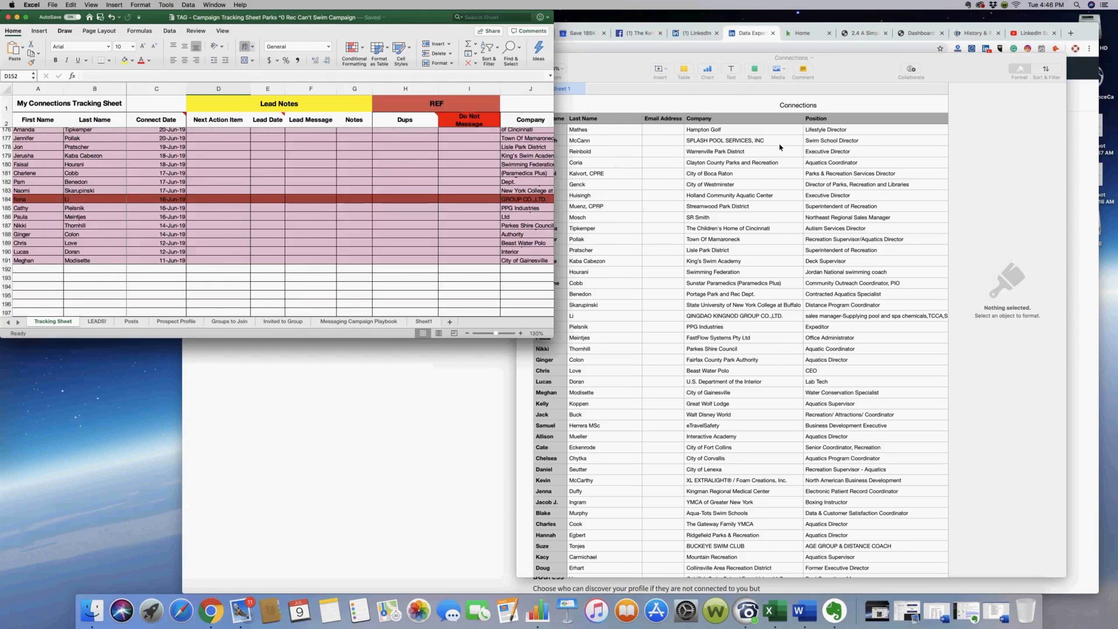
Arrange the Connections spreadsheet and the Excel campaign tracking sheet side by side
left_click(879, 69)
left_click_drag(871, 68, 886, 60)
left_click_drag(393, 33, 394, 50)
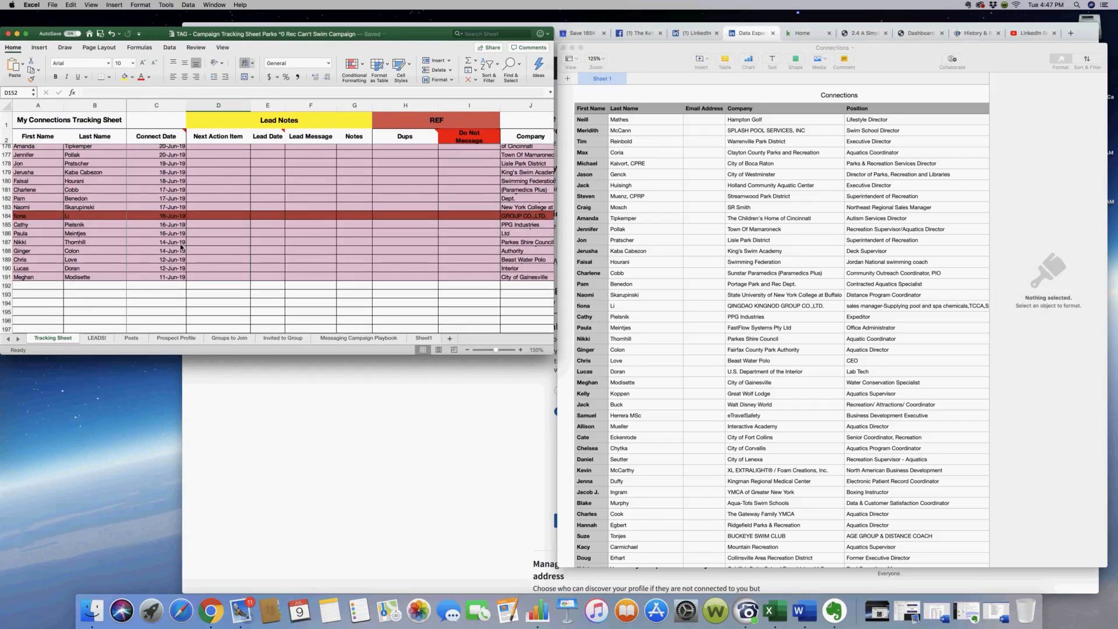
Compare the connect dates in the tracking sheet's colour-coded rows with the Connected On dates in the Connections table
scroll(179, 244, "up", 5)
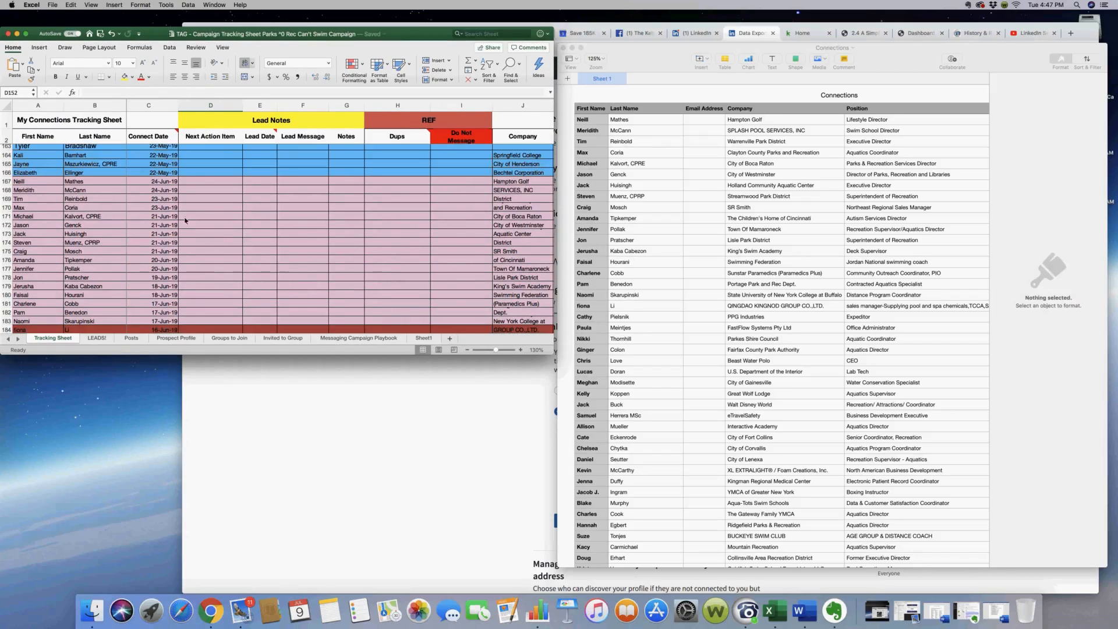
scroll(912, 445, "right", 2)
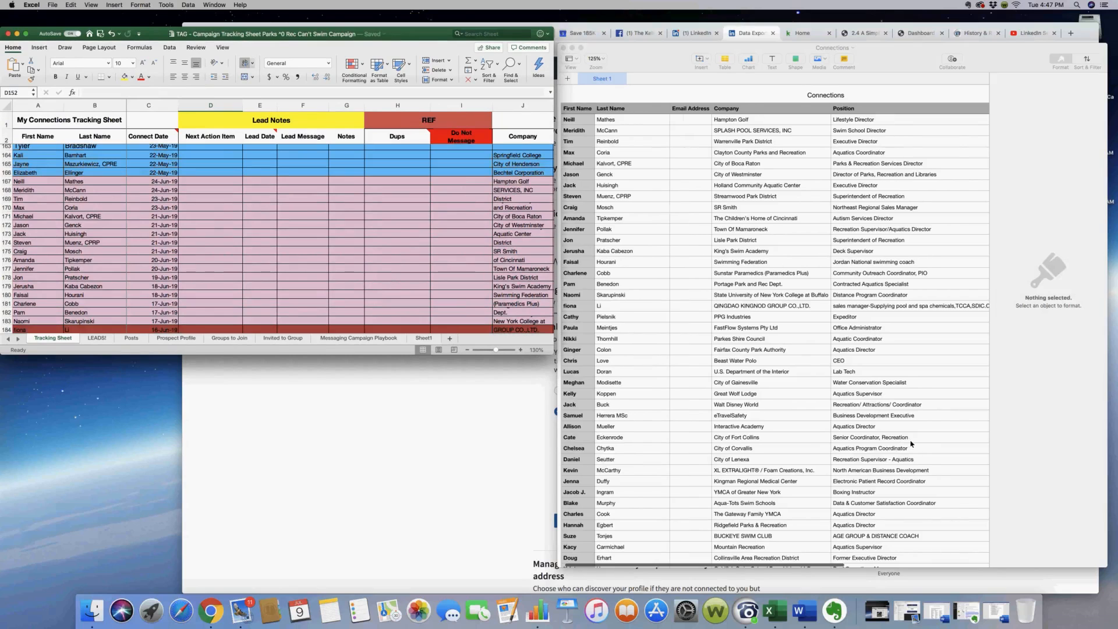
scroll(909, 444, "right", 8)
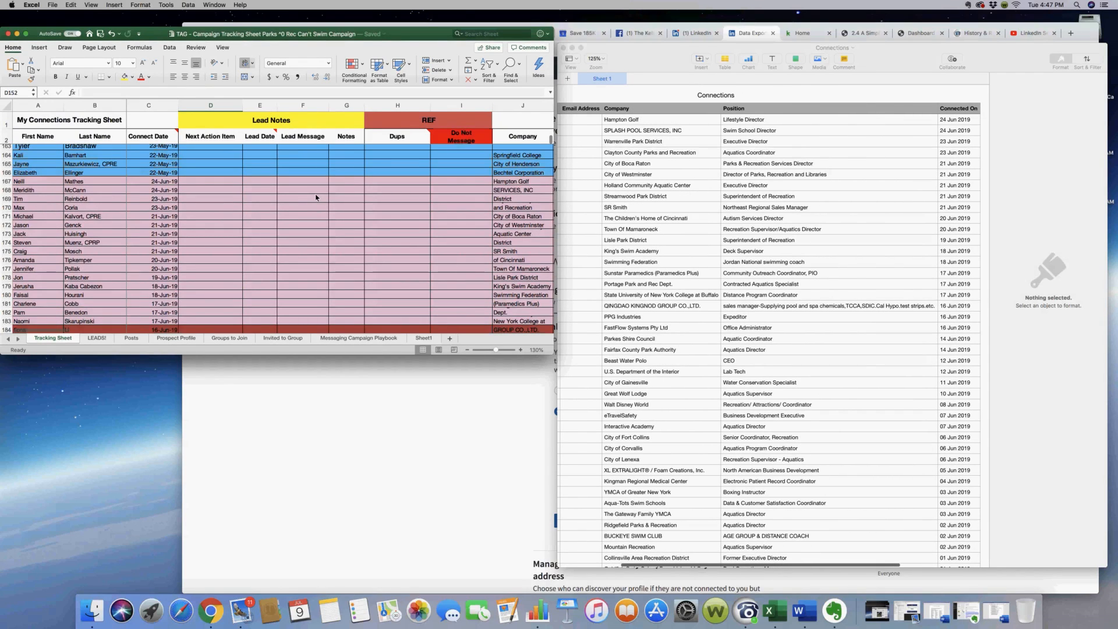
scroll(316, 197, "up", 15)
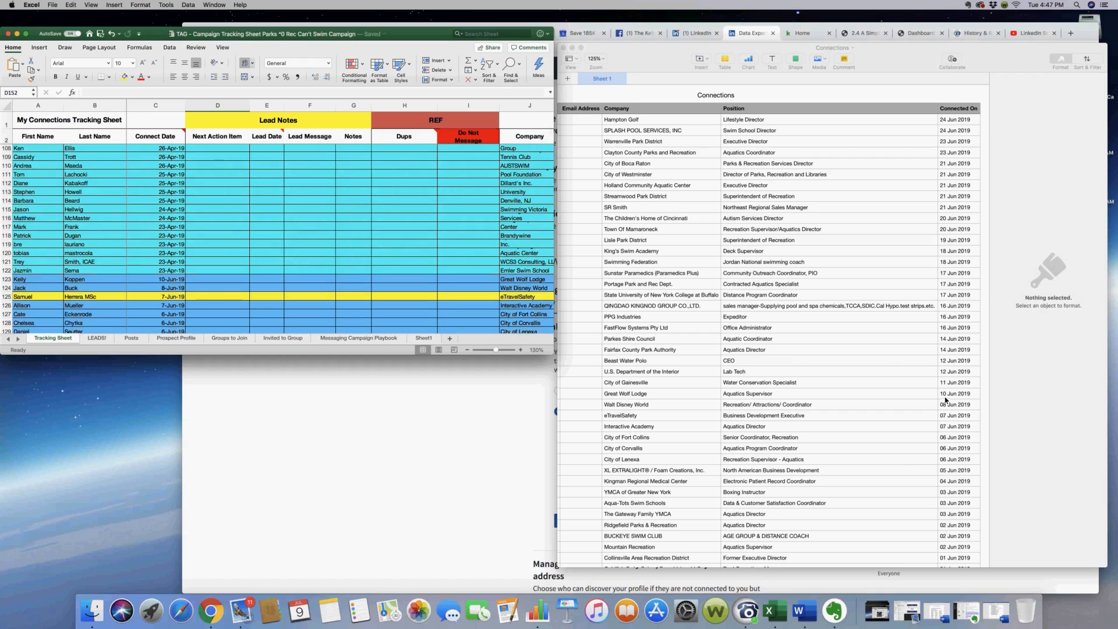
scroll(671, 405, "left", 5)
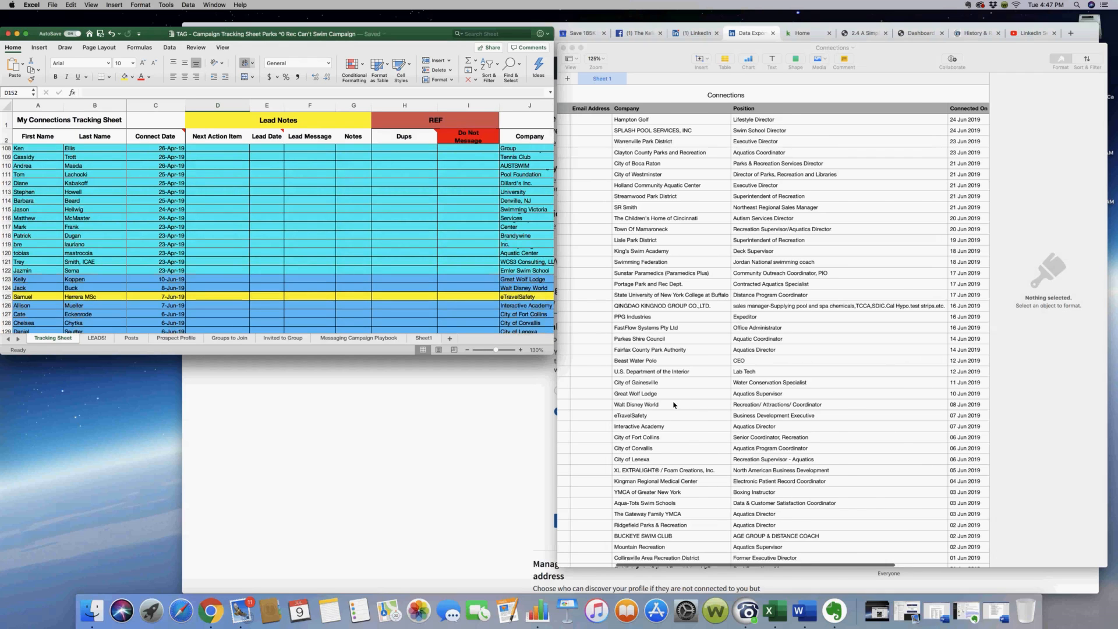
scroll(665, 404, "left", 3)
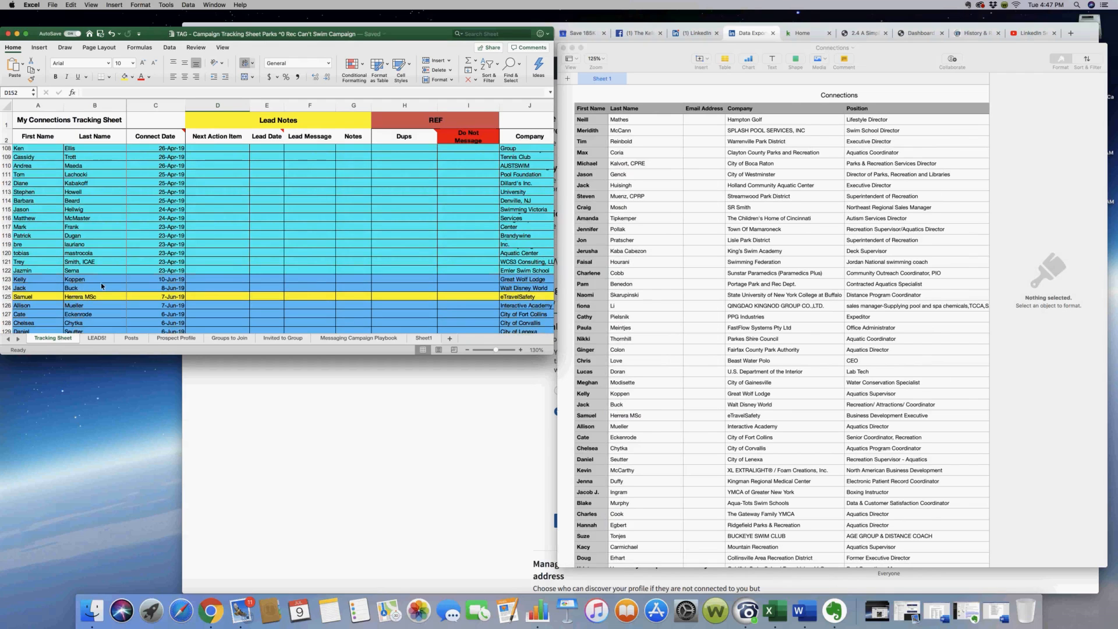
Check the pink block of contacts in the tracking sheet and copy the matching first names from rows 2 to 26 of the Connections table
left_click(596, 385)
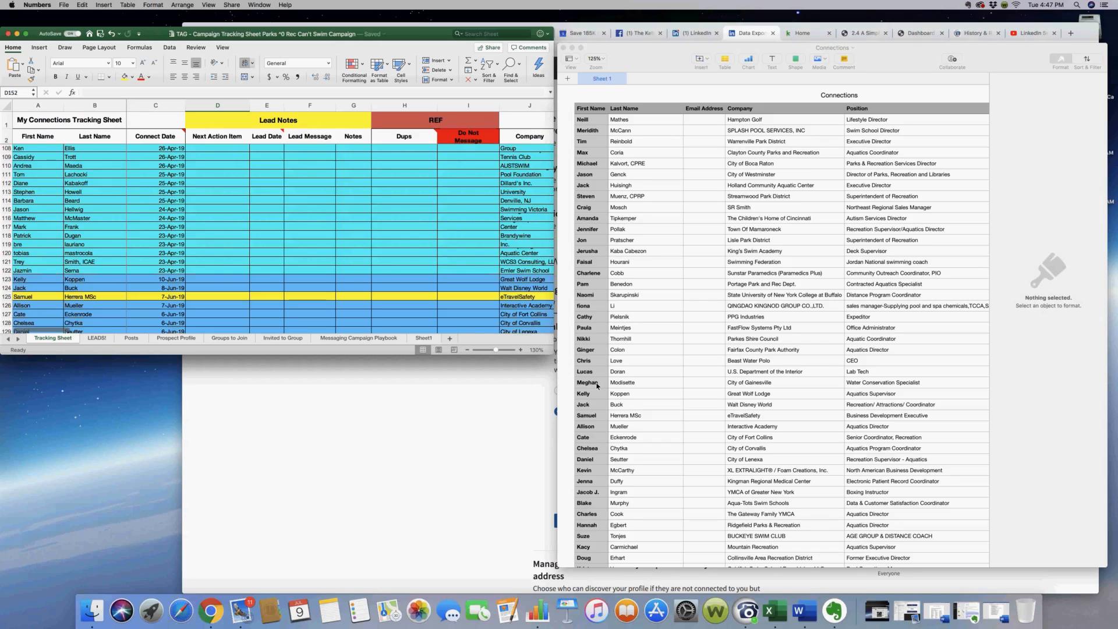
left_click(597, 386)
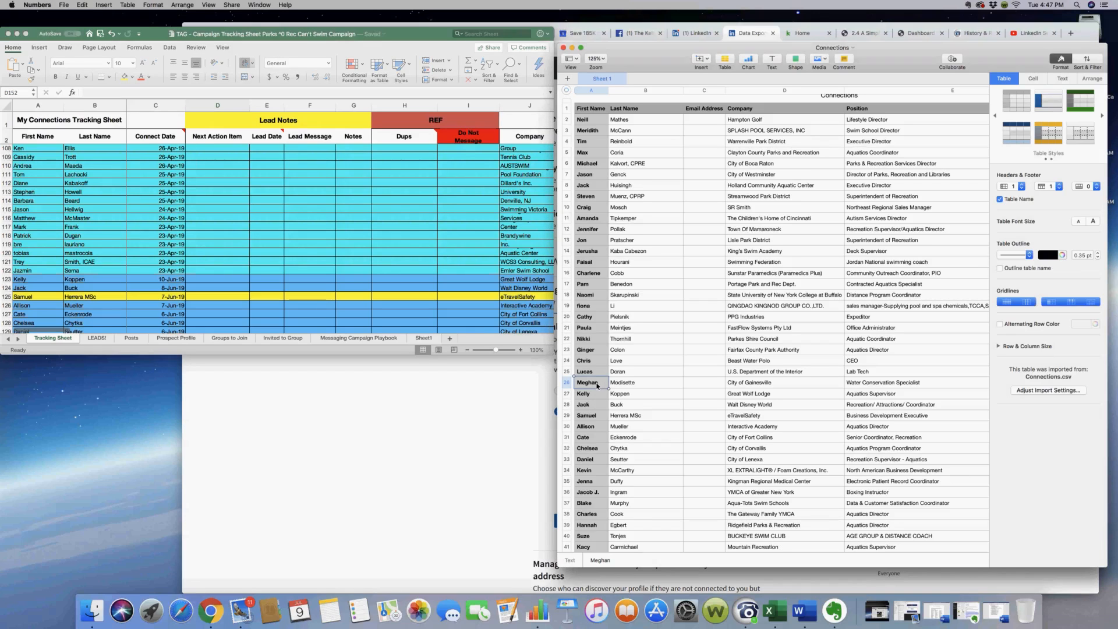
left_click(305, 310)
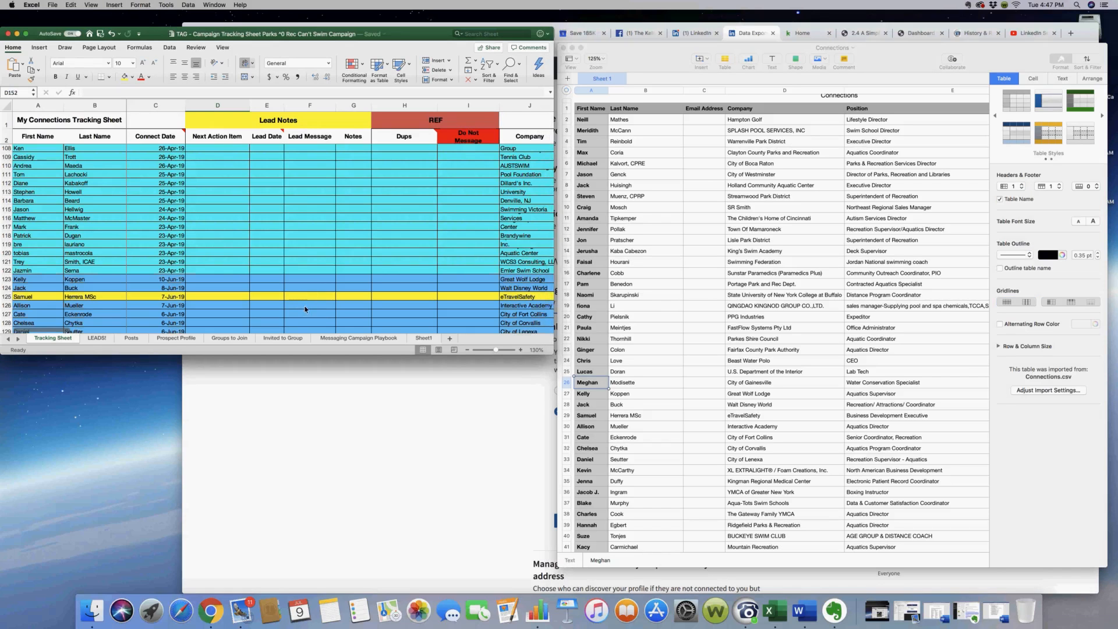
scroll(305, 309, "down", 15)
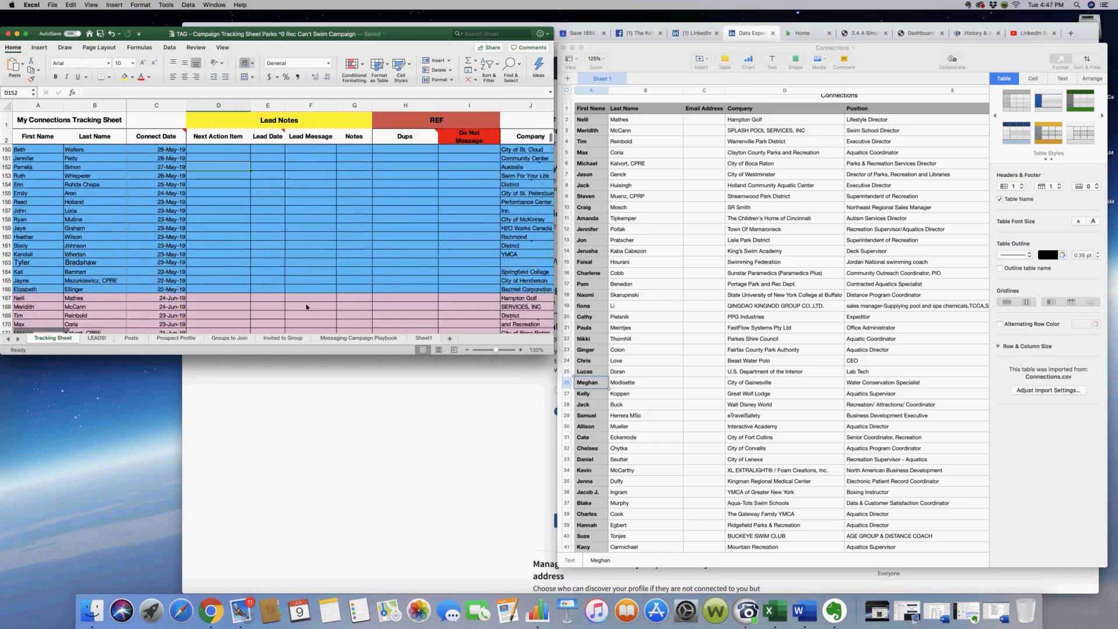
scroll(305, 308, "down", 6)
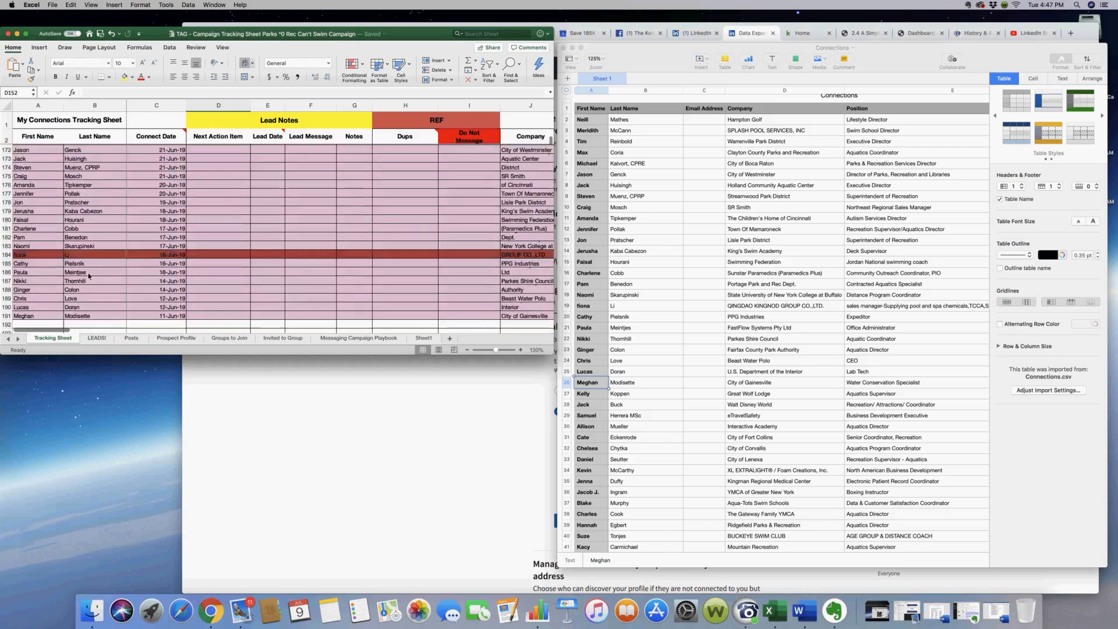
scroll(99, 245, "up", 3)
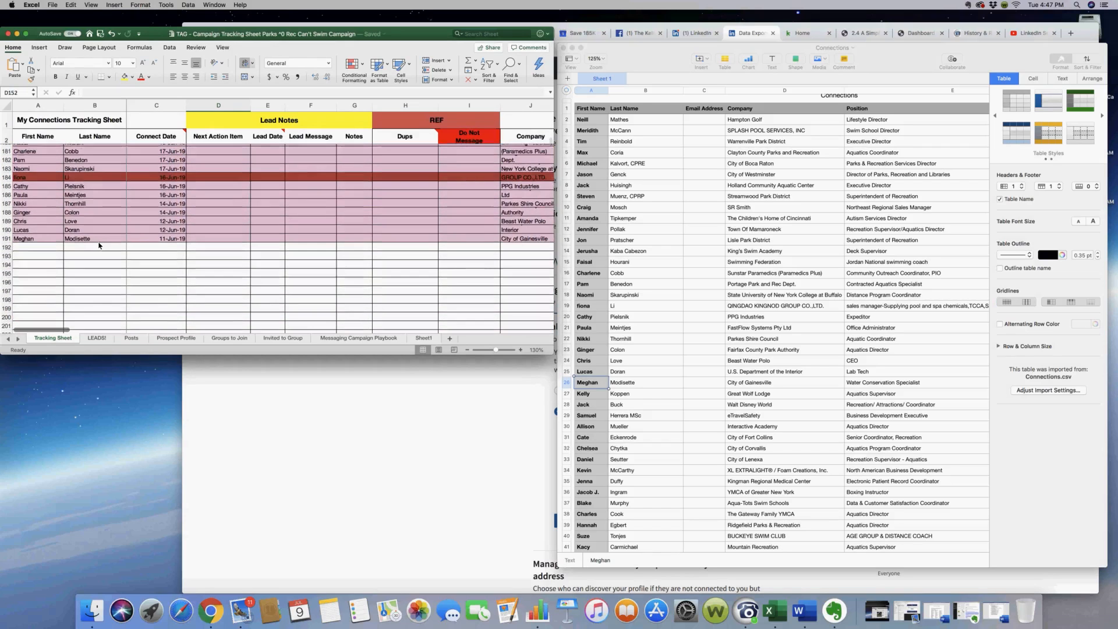
scroll(99, 245, "up", 5)
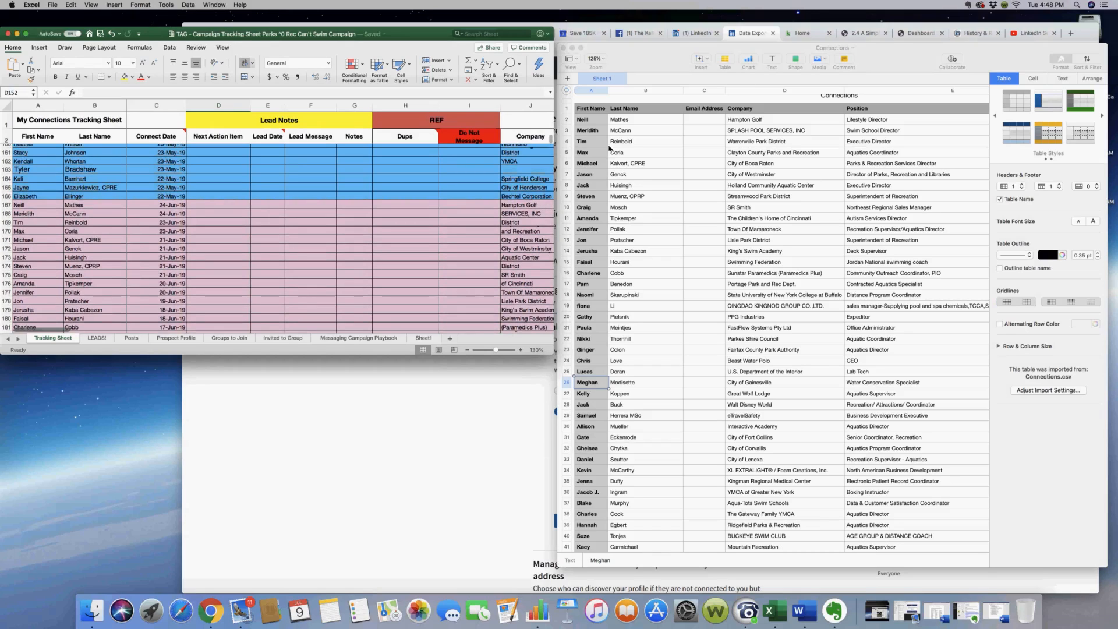
left_click(591, 120, "shift")
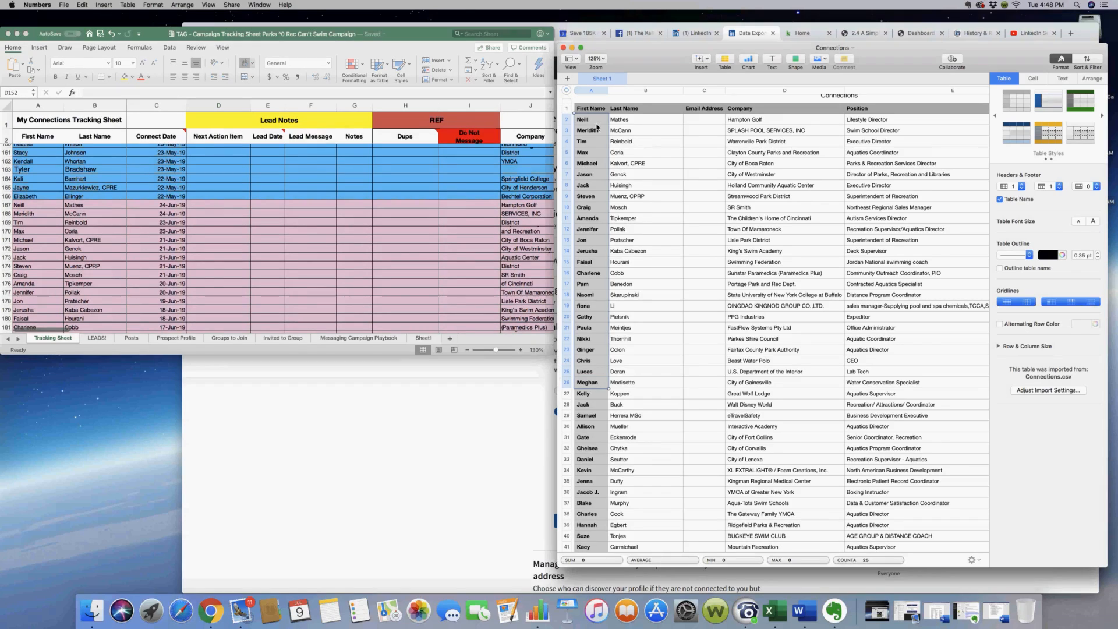
right_click(595, 121)
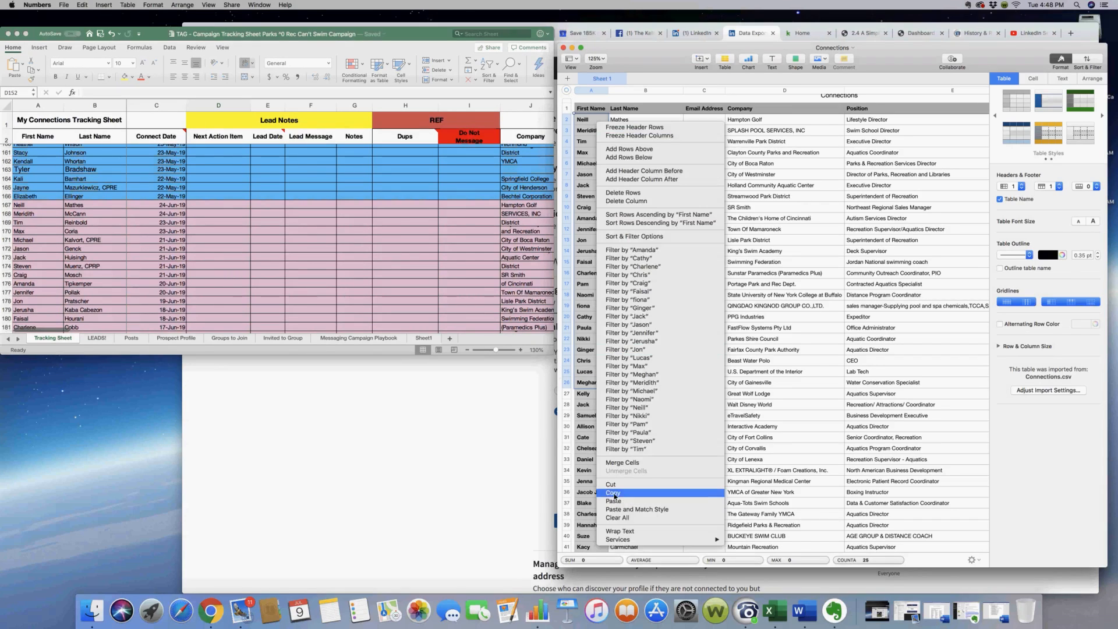
left_click(613, 493)
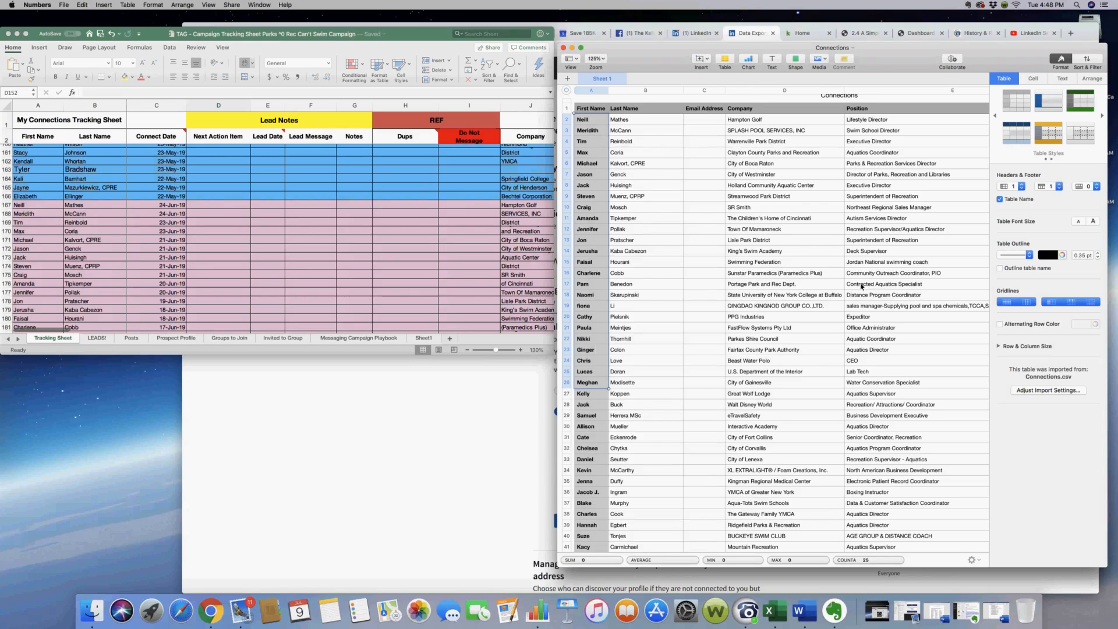
Review the Connections table's Connected On column and the tracking sheet's contact information, URLs and messaging campaign columns
scroll(860, 285, "right", 3)
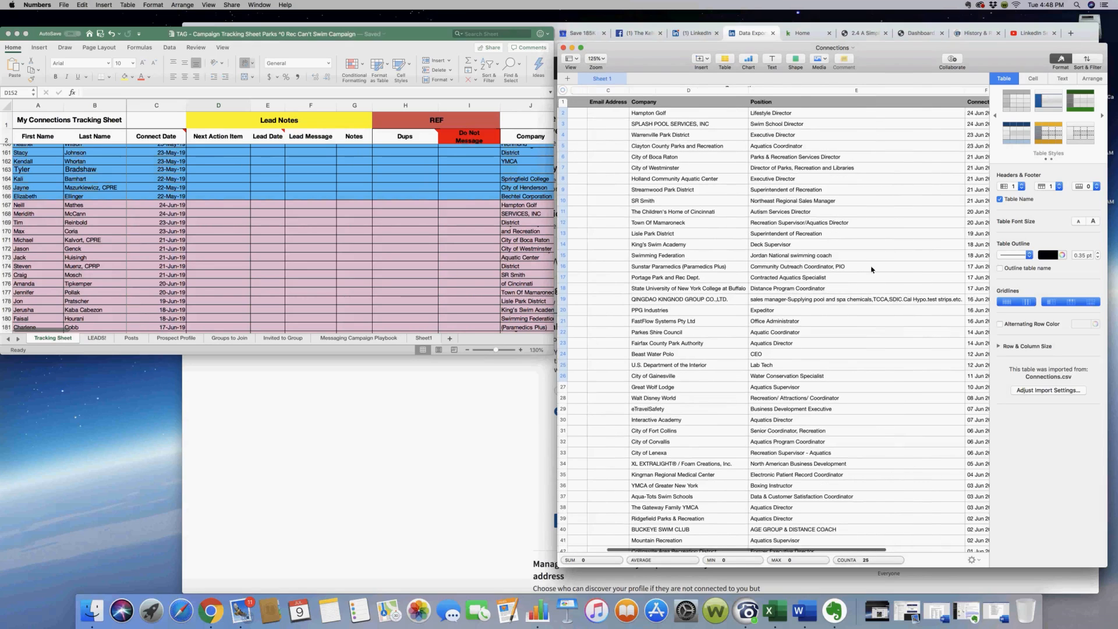
scroll(871, 269, "right", 5)
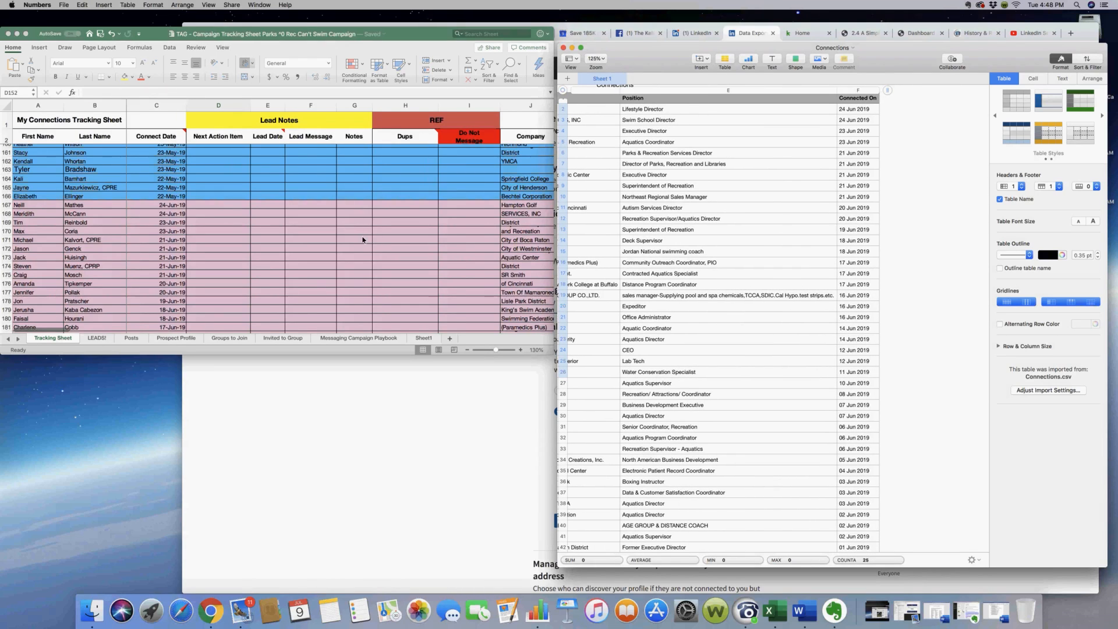
scroll(363, 239, "right", 5)
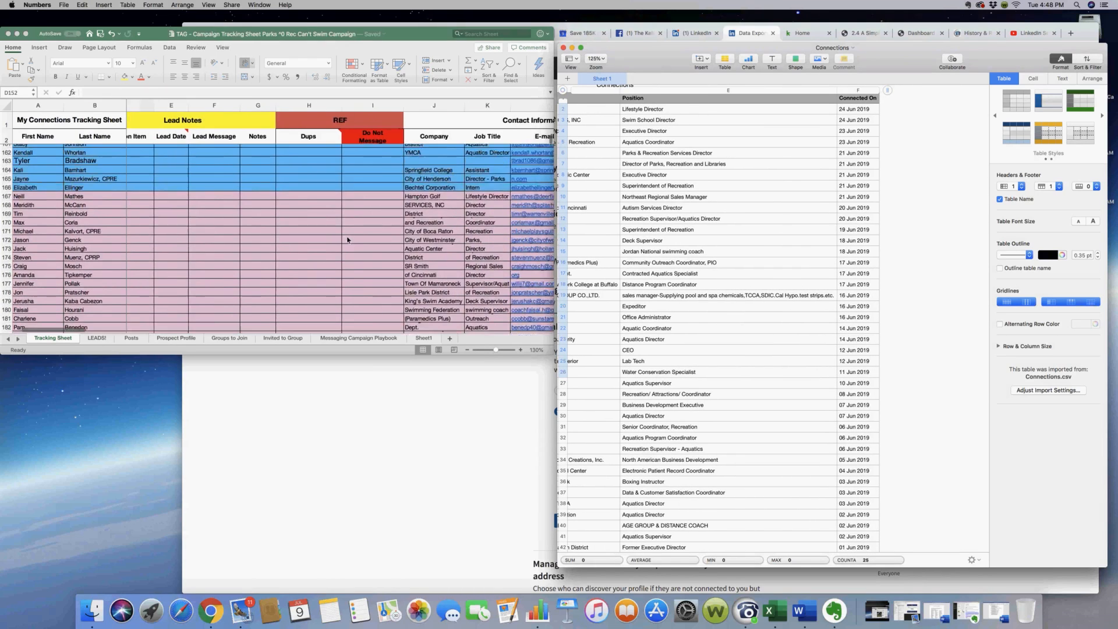
scroll(348, 240, "right", 8)
left_click(426, 247)
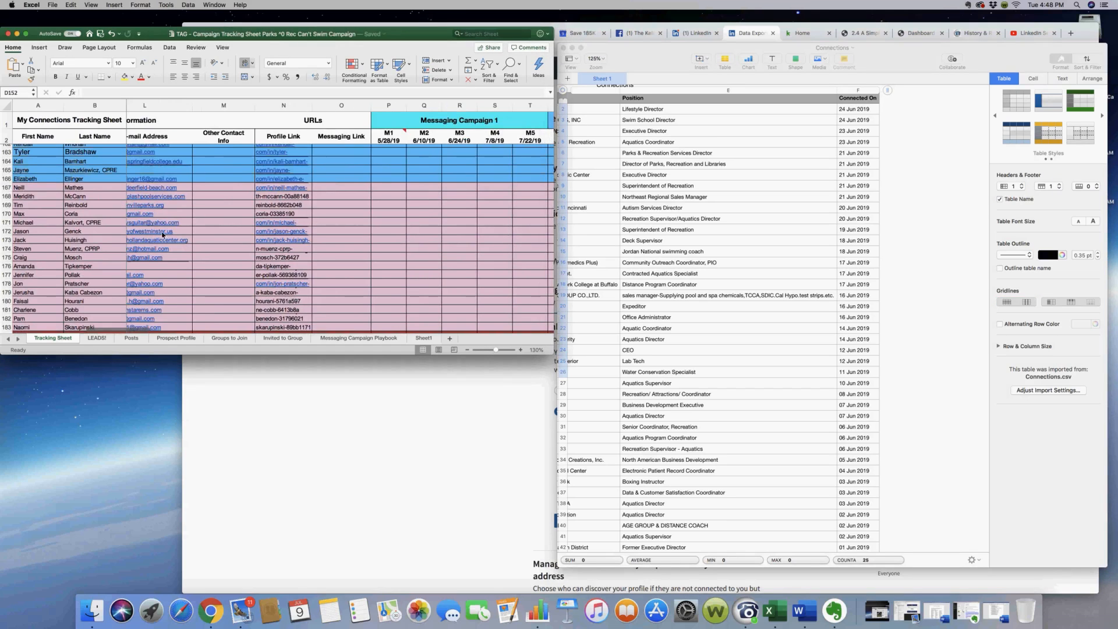
scroll(163, 235, "up", 3)
scroll(163, 235, "left", 2)
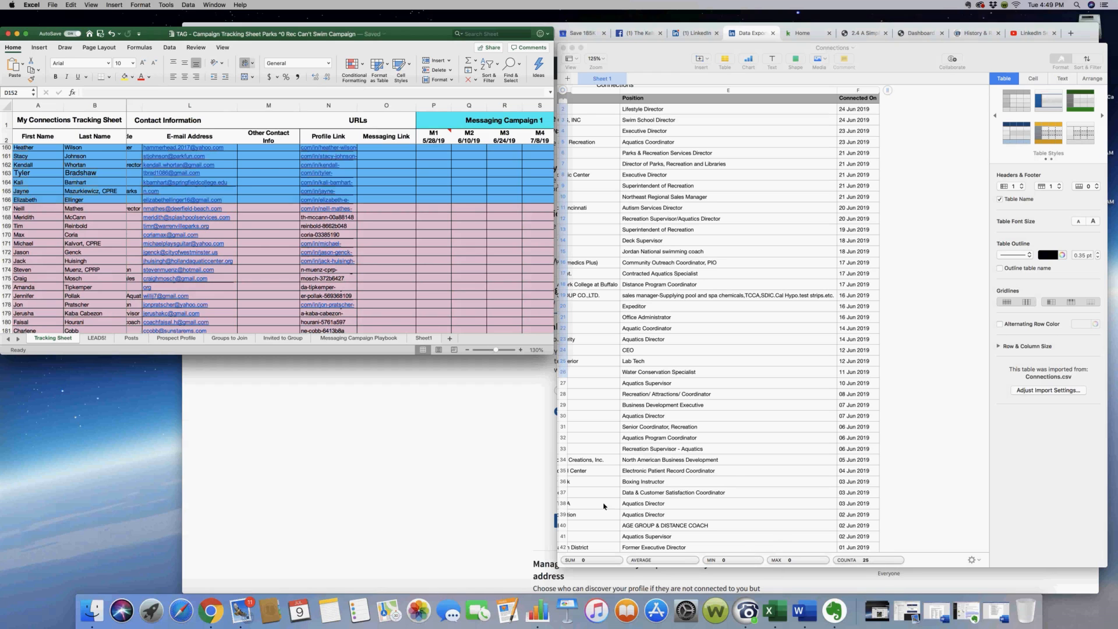
scroll(498, 269, "right", 10)
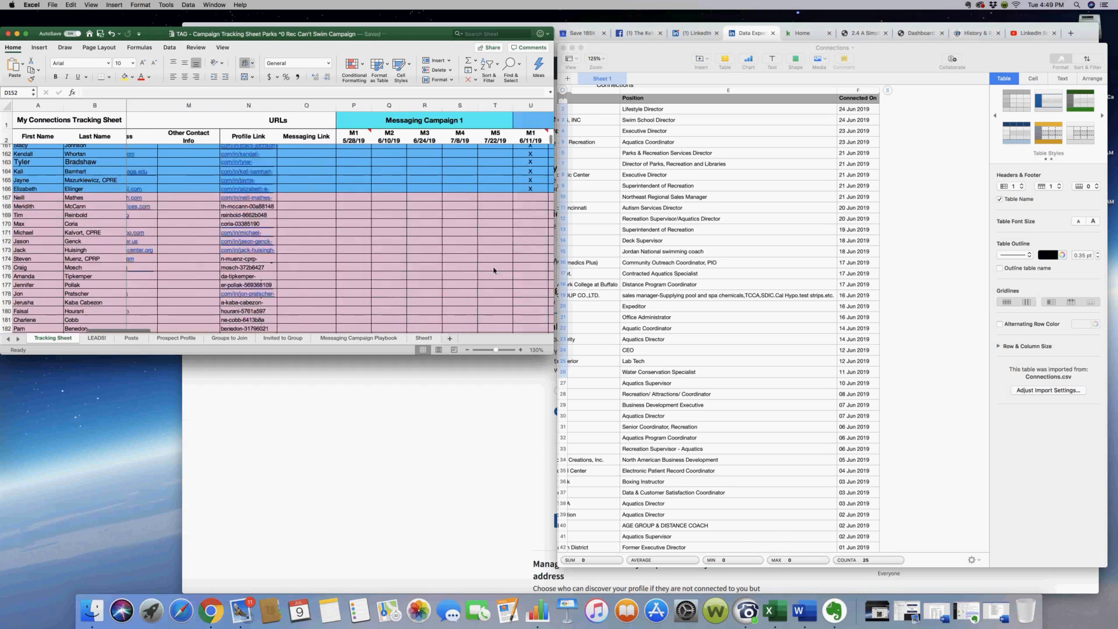
scroll(459, 236, "left", 8)
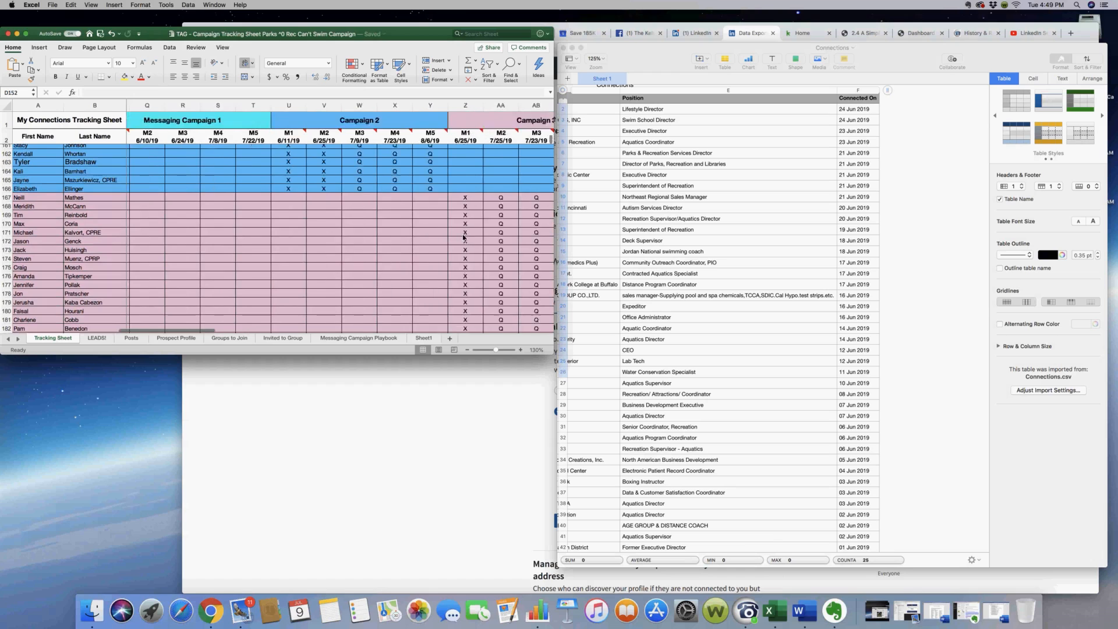